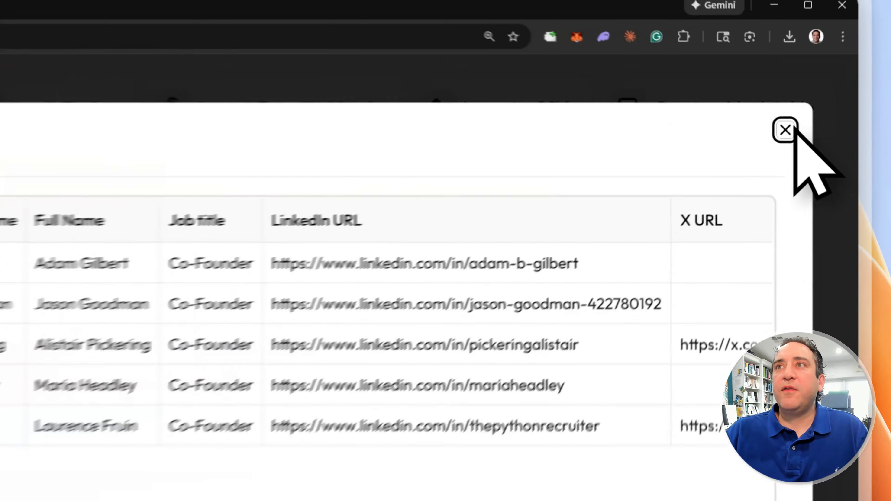
Step: Close the open leads table, go to the bulk enrichment tables, and open Leads Finder at its people attributes
{"action": "left_click", "coordinate": [842, 40]}
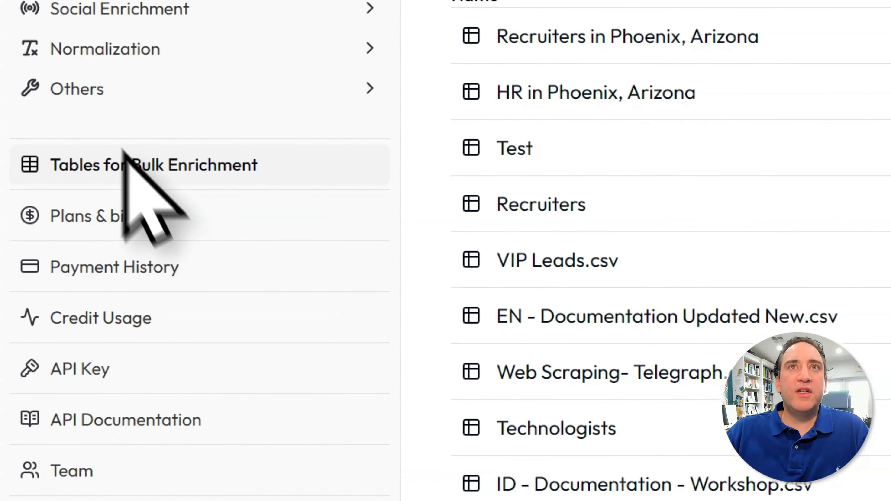
{"action": "left_click", "coordinate": [63, 52]}
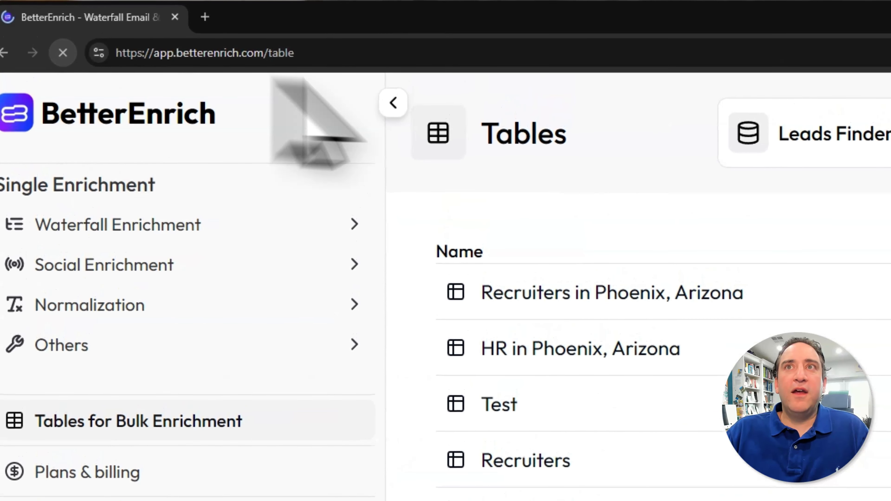
{"action": "left_click", "coordinate": [819, 140]}
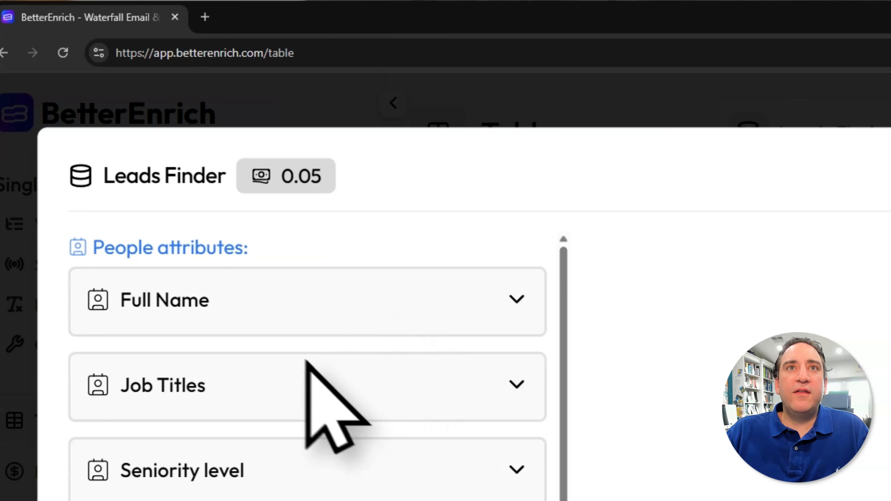
{"action": "triple_click", "coordinate": [140, 247]}
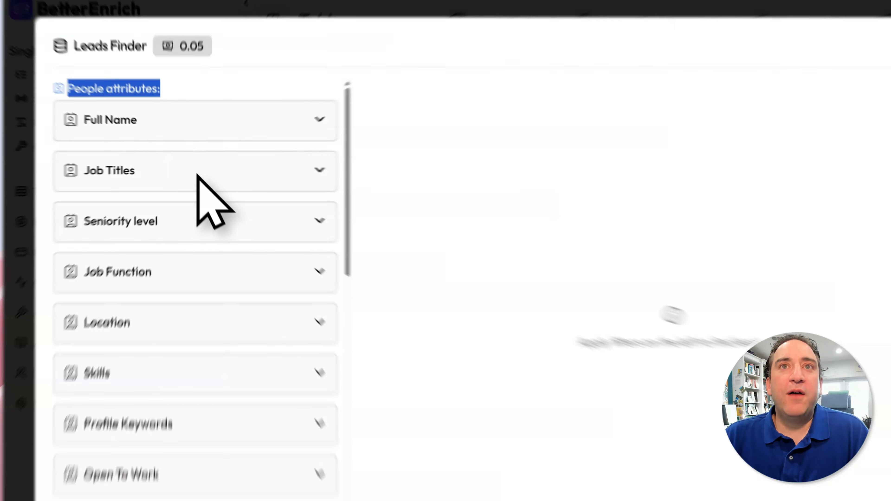
Step: Include the job titles Founder, Owner and Co-Founder in the Job Titles filter
{"action": "left_click", "coordinate": [197, 175]}
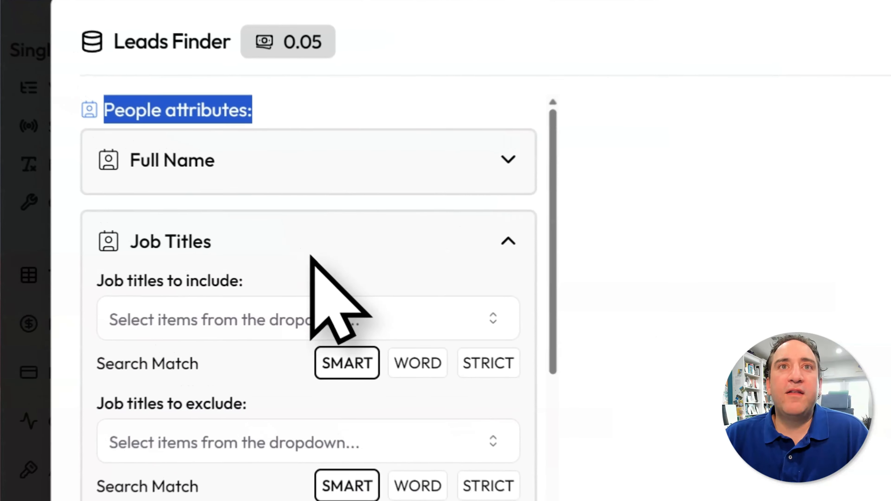
{"action": "left_click", "coordinate": [169, 217]}
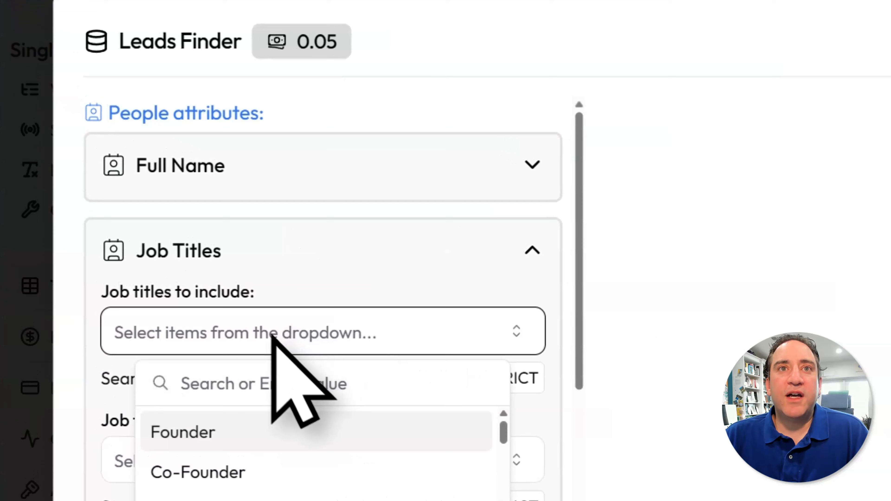
{"action": "left_click", "coordinate": [235, 429]}
{"action": "left_click", "coordinate": [283, 330]}
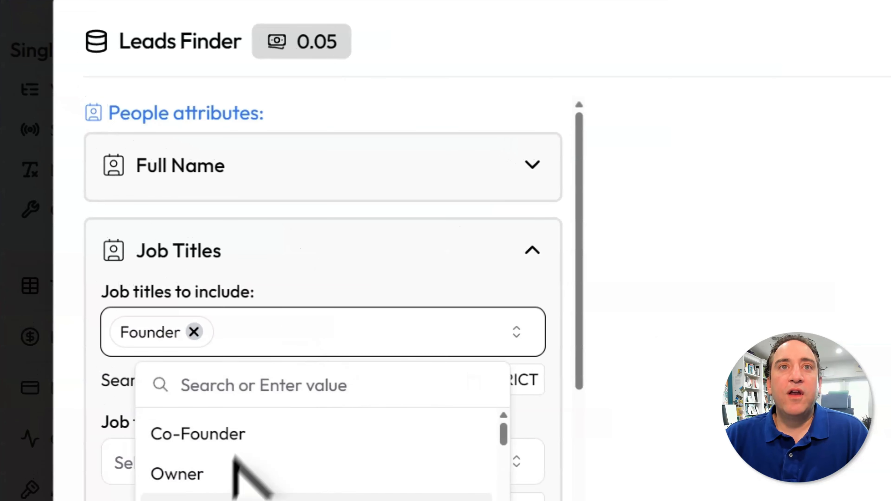
{"action": "left_click", "coordinate": [235, 470]}
{"action": "left_click", "coordinate": [342, 353]}
{"action": "left_click", "coordinate": [252, 433]}
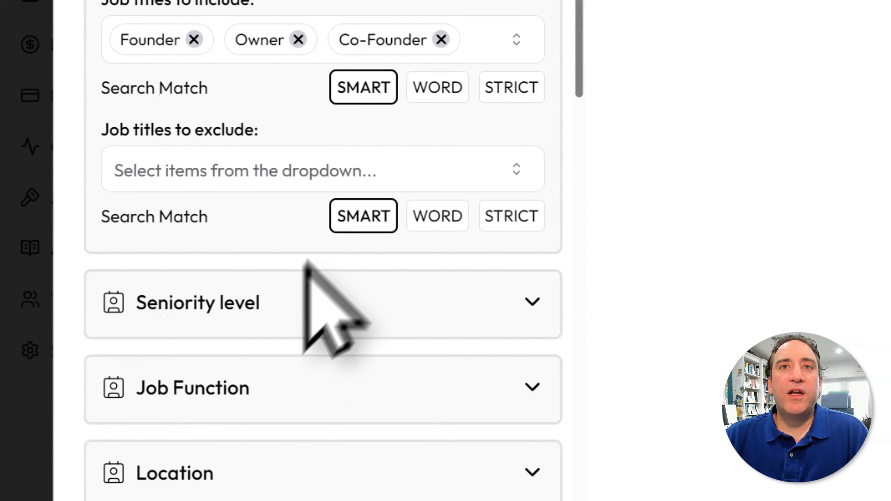
Step: Include Human Resources and Human Resource Information System in the Job Function filter
{"action": "scroll", "coordinate": [305, 259], "scroll_direction": "down", "scroll_amount": 5}
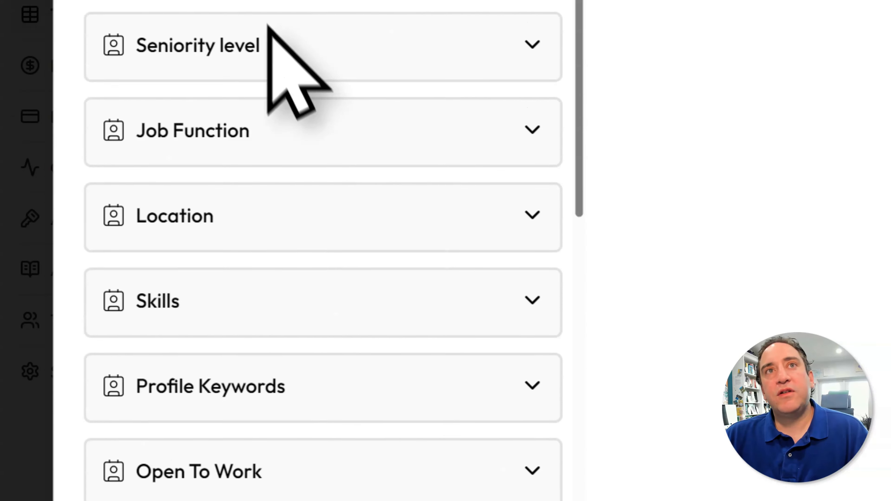
{"action": "scroll", "coordinate": [268, 29], "scroll_direction": "up", "scroll_amount": 2}
{"action": "scroll", "coordinate": [310, 450], "scroll_direction": "down", "scroll_amount": 1}
{"action": "scroll", "coordinate": [310, 451], "scroll_direction": "down", "scroll_amount": 3}
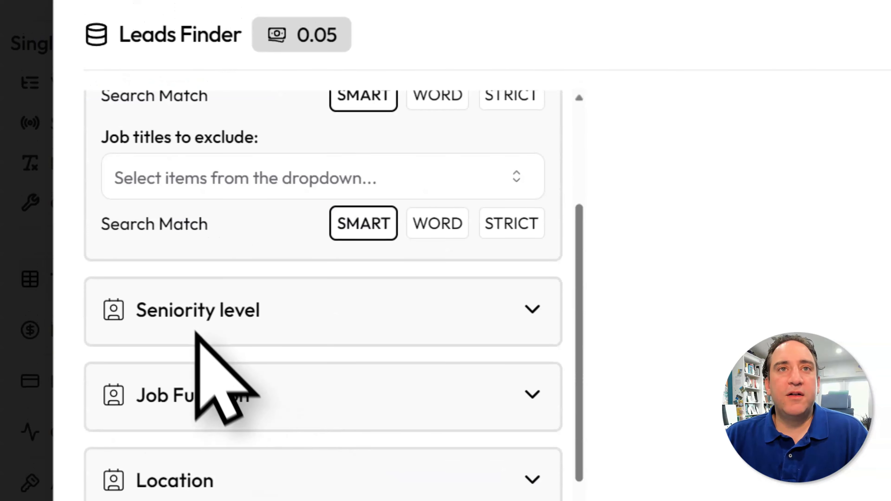
{"action": "left_click", "coordinate": [245, 400]}
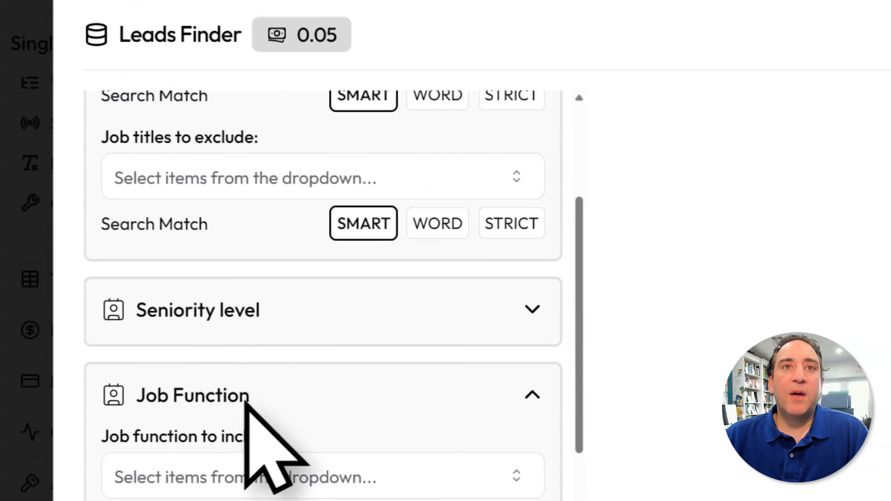
{"action": "left_click", "coordinate": [259, 483]}
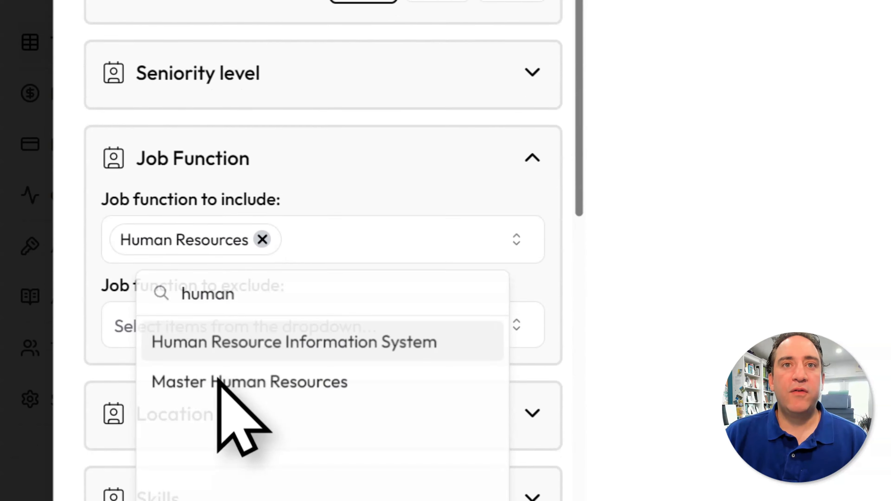
{"action": "scroll", "coordinate": [351, 260], "scroll_direction": "down", "scroll_amount": 1}
{"action": "left_click", "coordinate": [398, 186]}
{"action": "type", "text": "hum"}
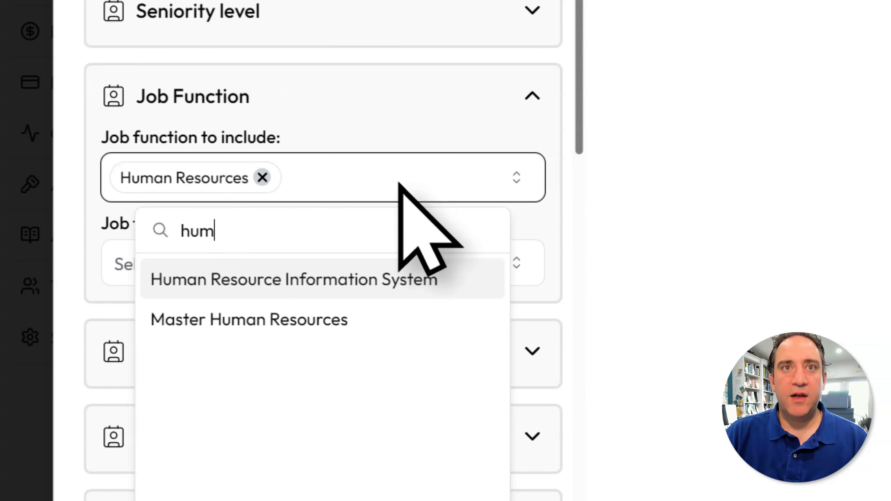
{"action": "left_click", "coordinate": [373, 280]}
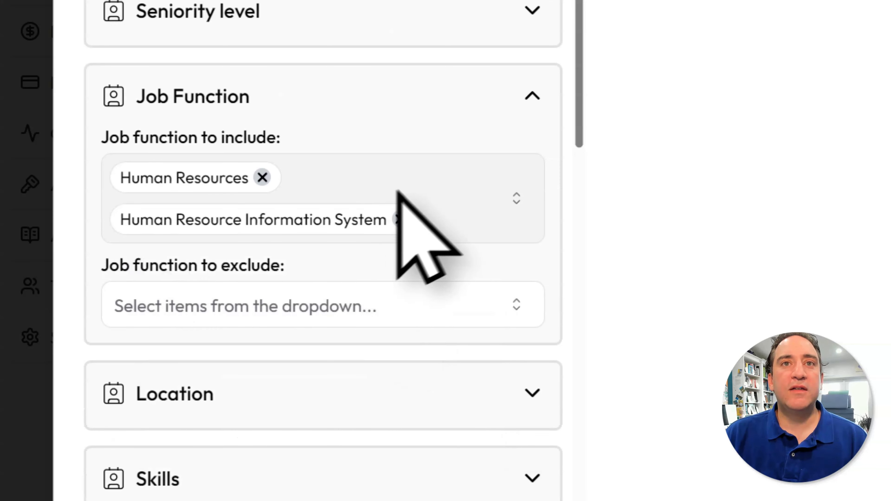
Step: Search the job functions for a recruiting option and include Recruiting Talent Acquisition
{"action": "left_click", "coordinate": [473, 221]}
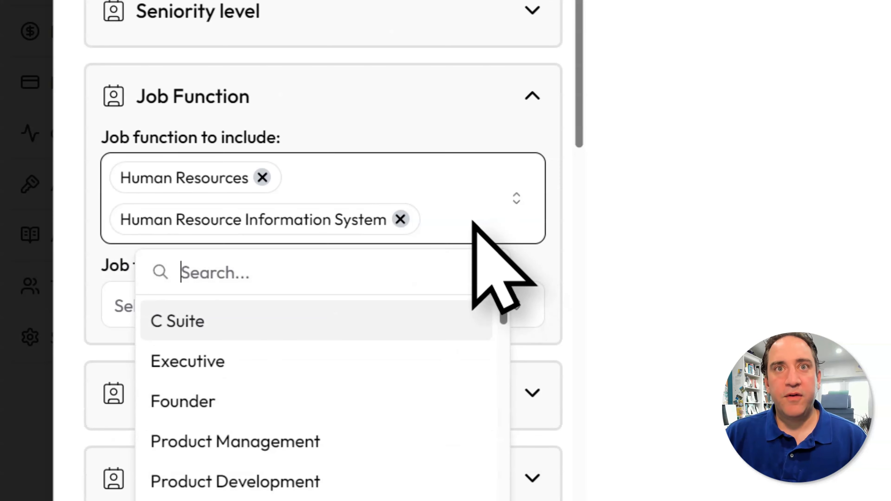
{"action": "type", "text": "tal"}
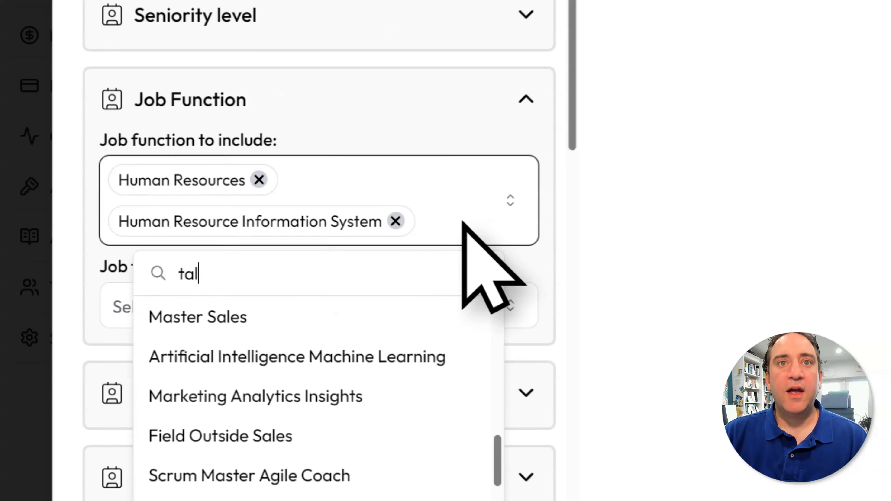
{"action": "key", "text": "BackSpace"}
{"action": "key", "text": "BackSpace"}
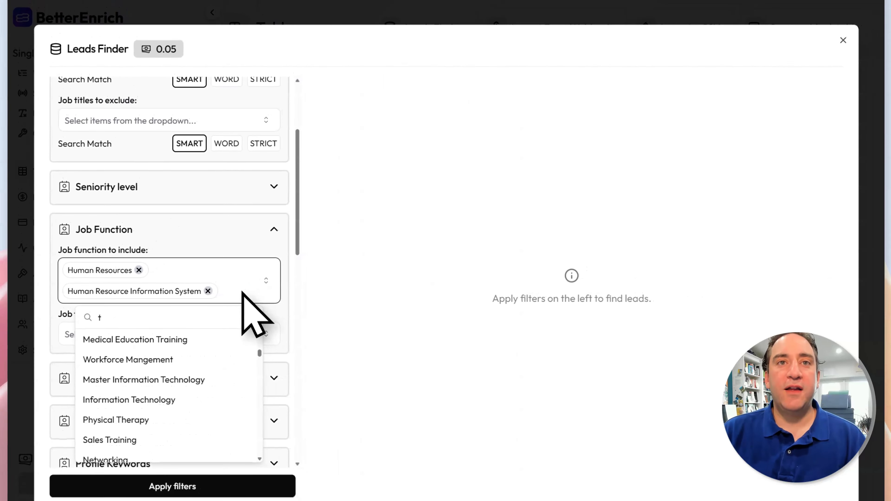
{"action": "key", "text": "BackSpace"}
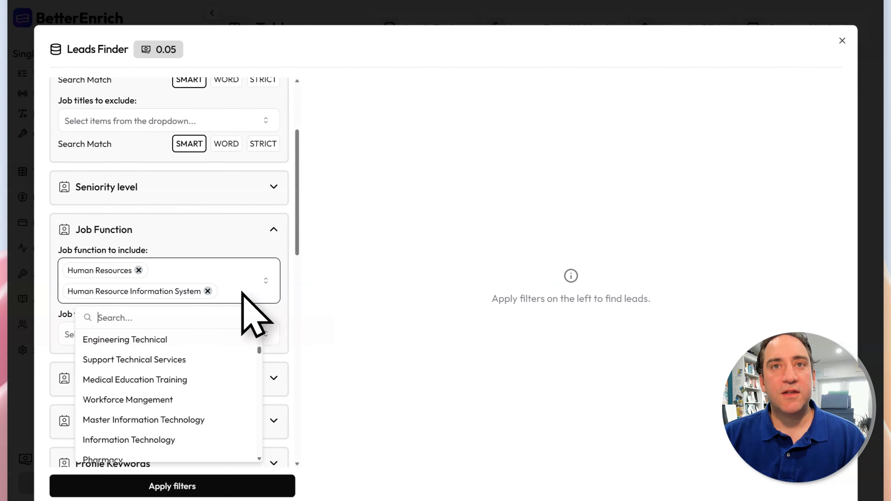
{"action": "type", "text": "recrui"}
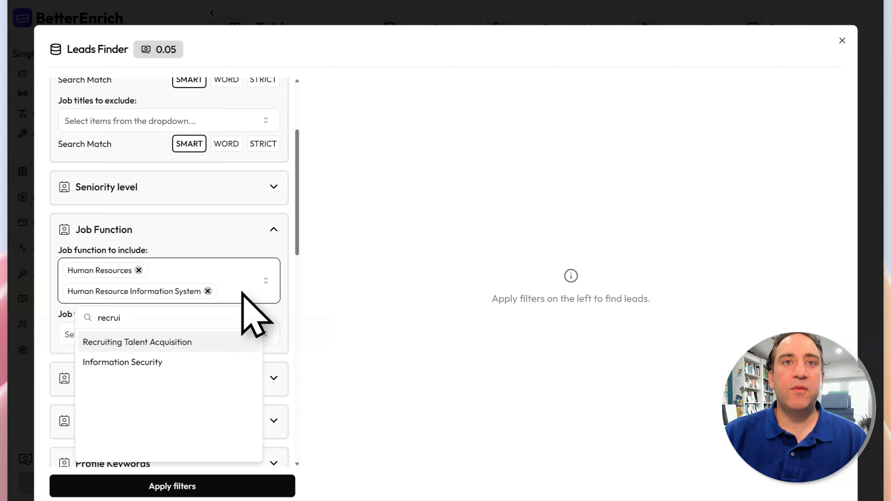
{"action": "left_click", "coordinate": [192, 341]}
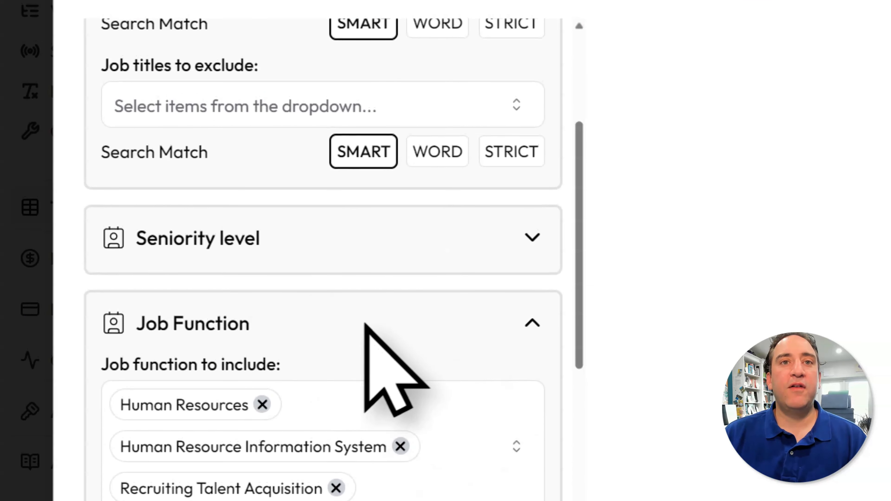
Step: Add Arizona, Florida and New York as locations to include in the people Location filter
{"action": "scroll", "coordinate": [364, 325], "scroll_direction": "down", "scroll_amount": 5}
{"action": "left_click", "coordinate": [302, 386]}
{"action": "left_click", "coordinate": [226, 462]}
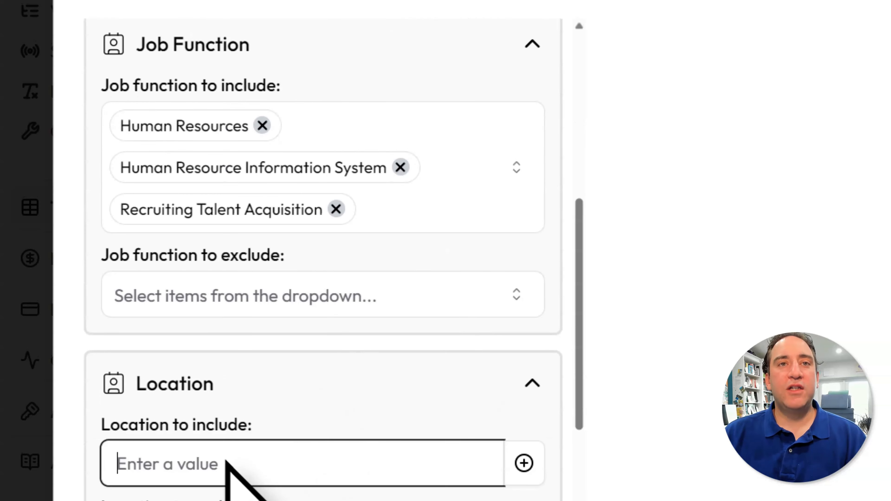
{"action": "type", "text": "Arizona"}
{"action": "key", "text": "Return"}
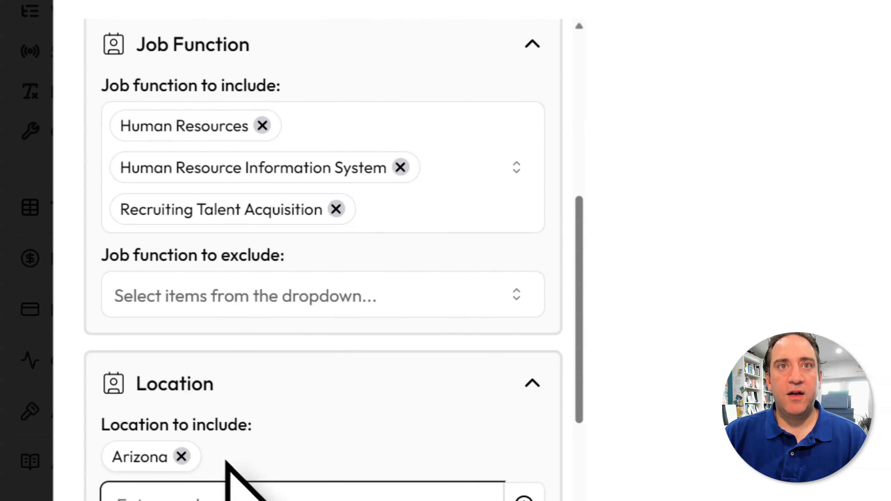
{"action": "type", "text": "Flo"}
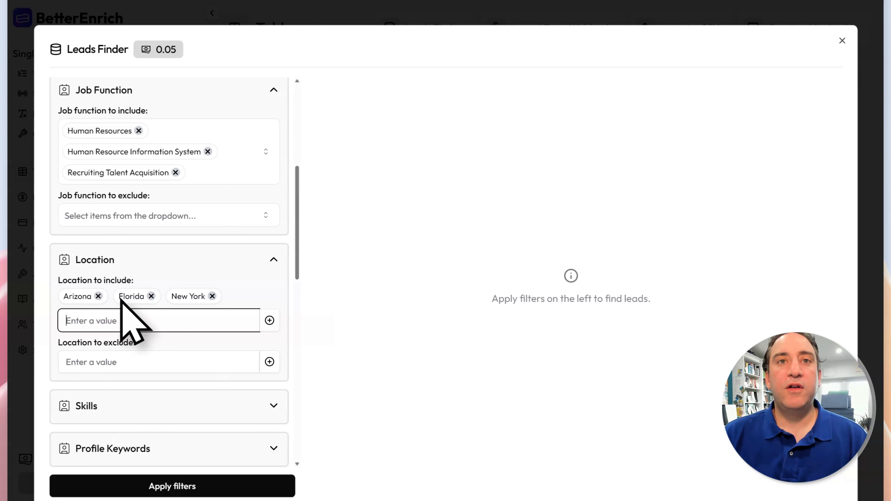
Step: Expand the Profile Keywords and Linkedin filters to examine their include and exclude fields
{"action": "scroll", "coordinate": [225, 267], "scroll_direction": "down", "scroll_amount": 4}
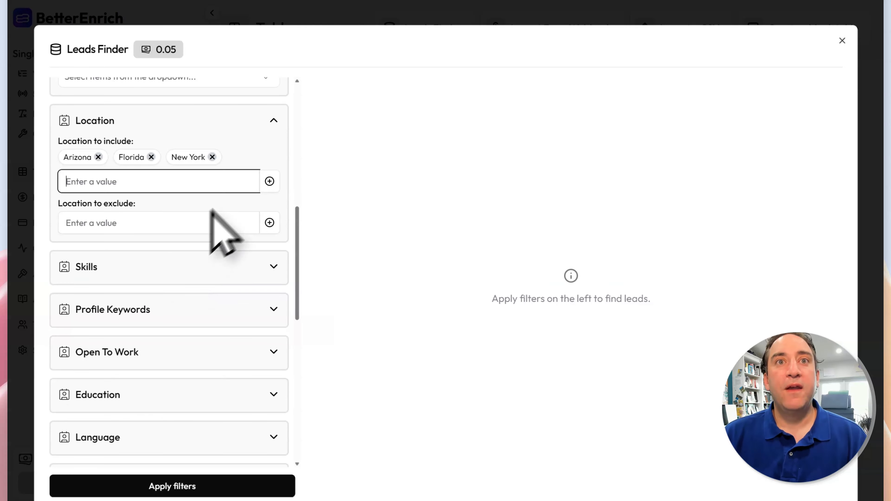
{"action": "left_click", "coordinate": [143, 310]}
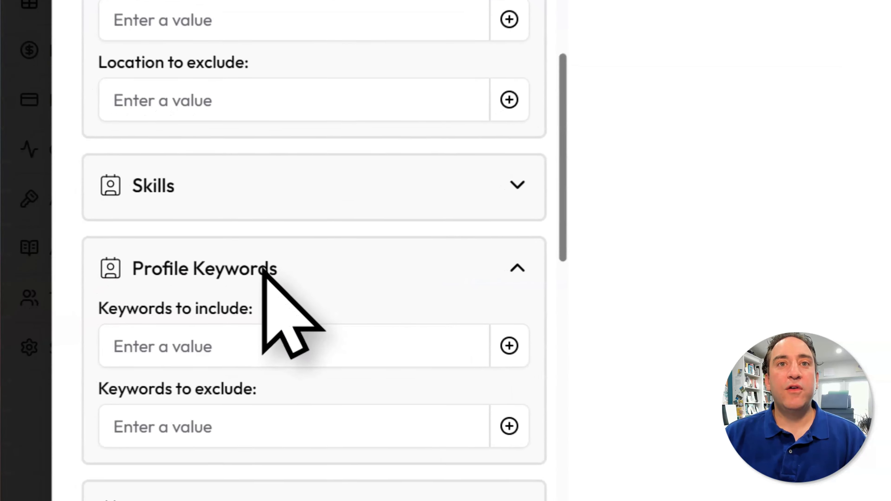
{"action": "scroll", "coordinate": [150, 309], "scroll_direction": "down", "scroll_amount": 4}
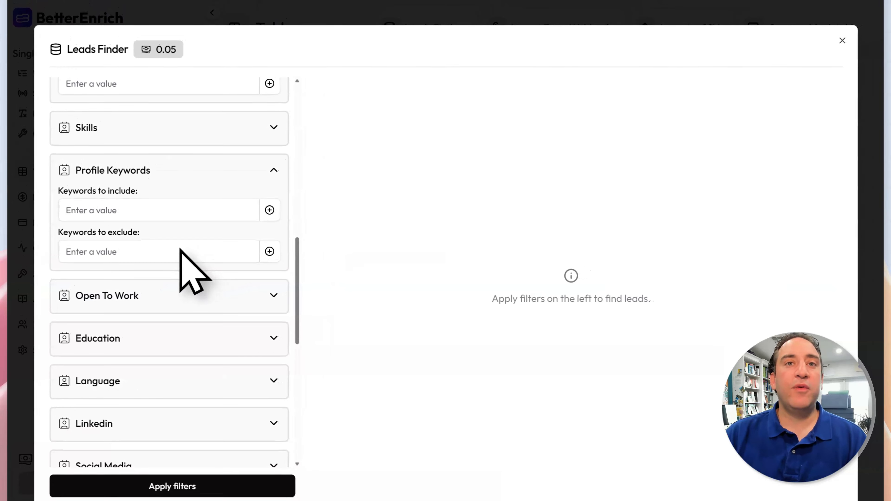
{"action": "scroll", "coordinate": [183, 267], "scroll_direction": "down", "scroll_amount": 3}
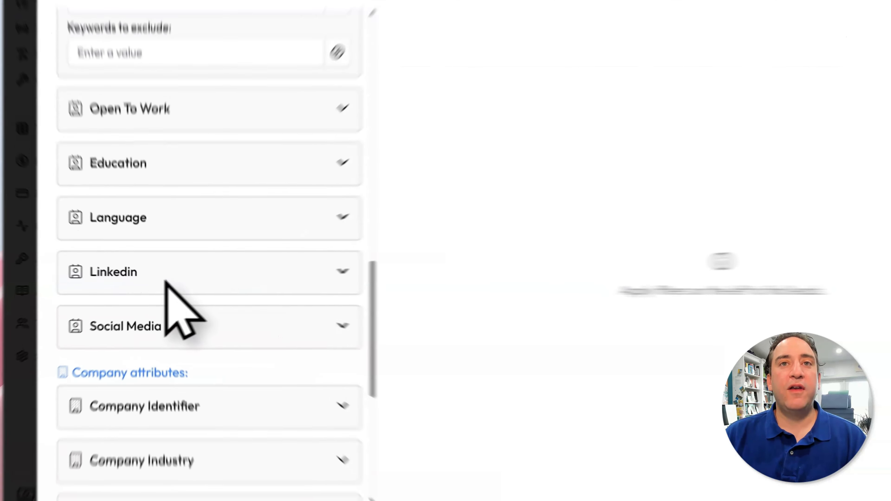
{"action": "left_click", "coordinate": [165, 280]}
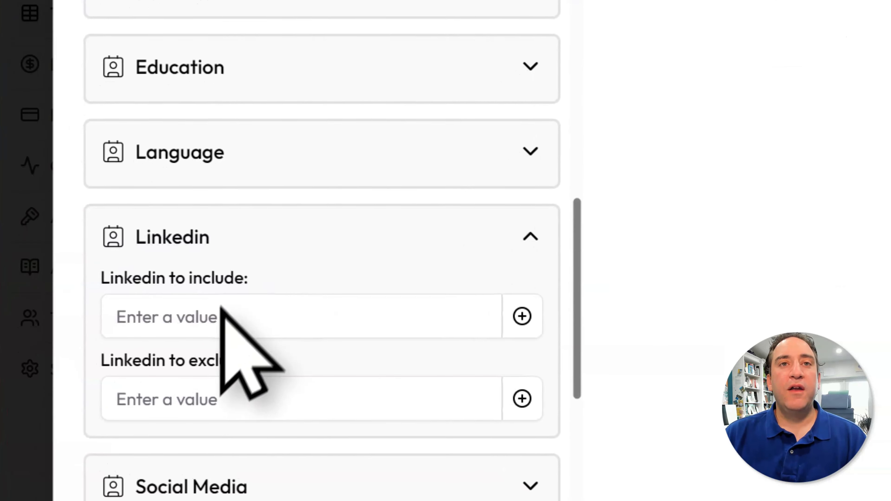
{"action": "left_click", "coordinate": [144, 320]}
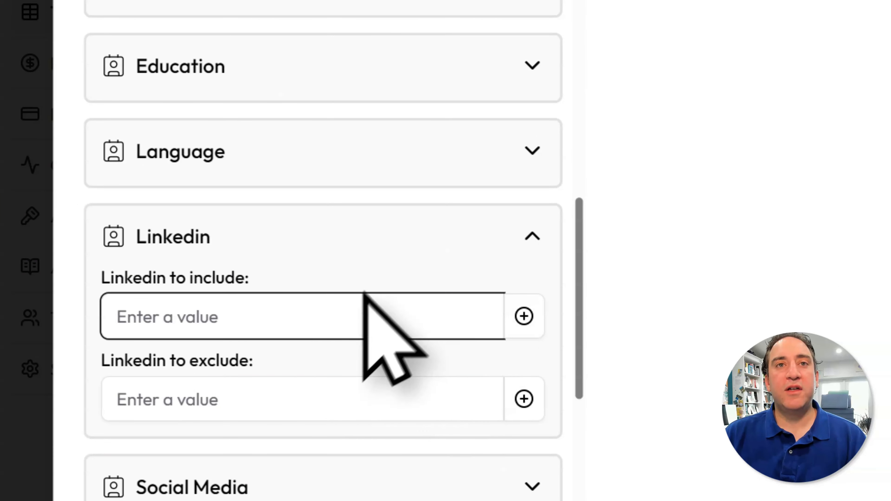
Step: Expand the Social Media filter and view the platforms that can be included
{"action": "scroll", "coordinate": [378, 308], "scroll_direction": "down", "scroll_amount": 6}
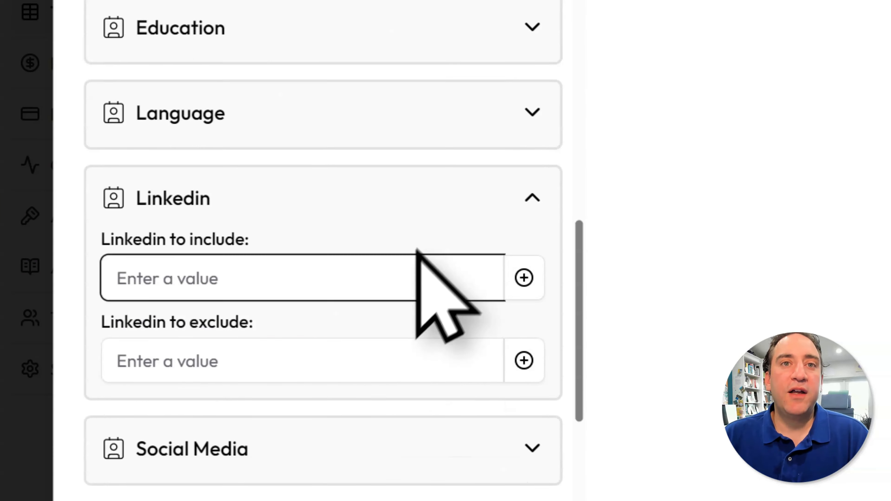
{"action": "left_click", "coordinate": [233, 212]}
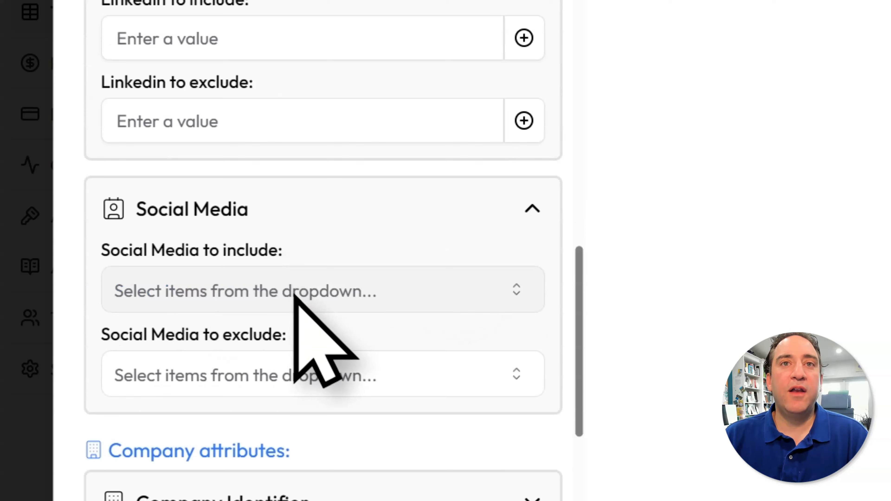
{"action": "left_click", "coordinate": [303, 291]}
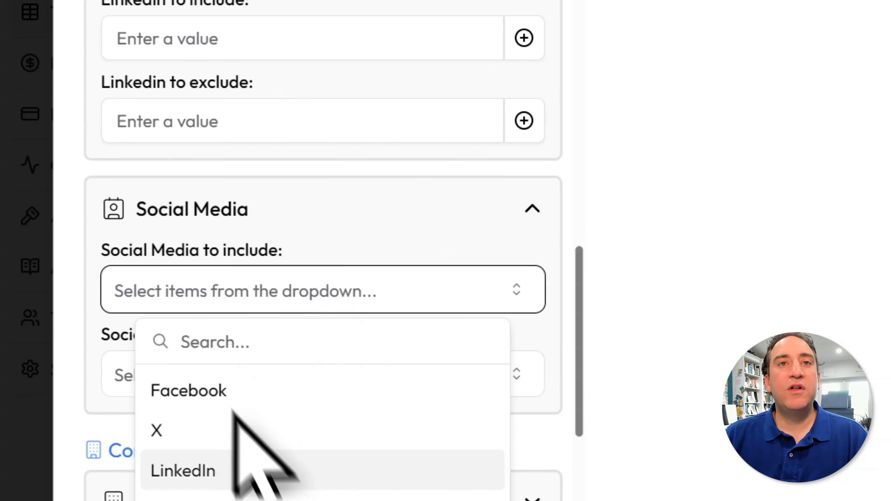
{"action": "left_click", "coordinate": [340, 211]}
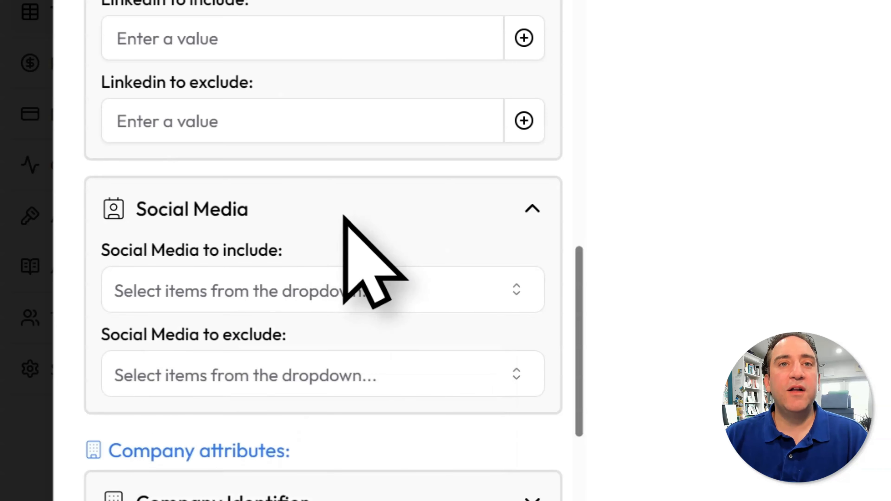
Step: Set a minimum Employee Size of 5 in the company attributes
{"action": "scroll", "coordinate": [361, 281], "scroll_direction": "down", "scroll_amount": 6}
{"action": "scroll", "coordinate": [297, 222], "scroll_direction": "down", "scroll_amount": 1}
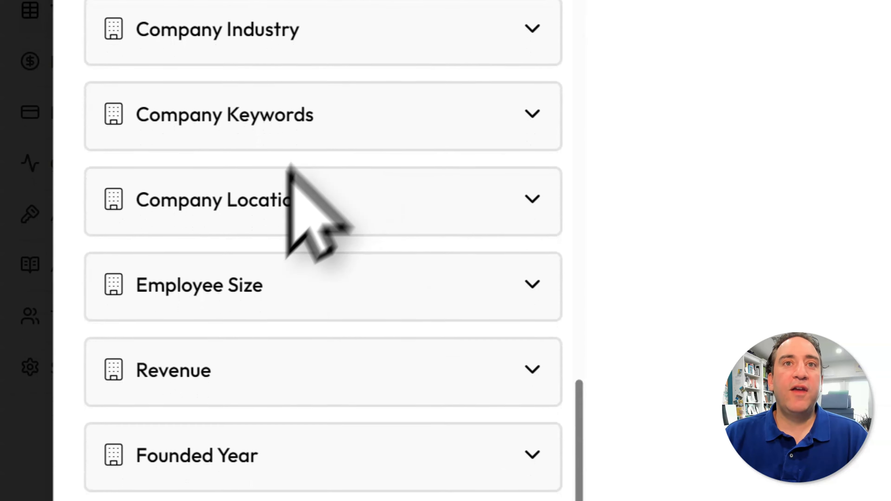
{"action": "left_click", "coordinate": [238, 296]}
{"action": "left_click", "coordinate": [219, 341]}
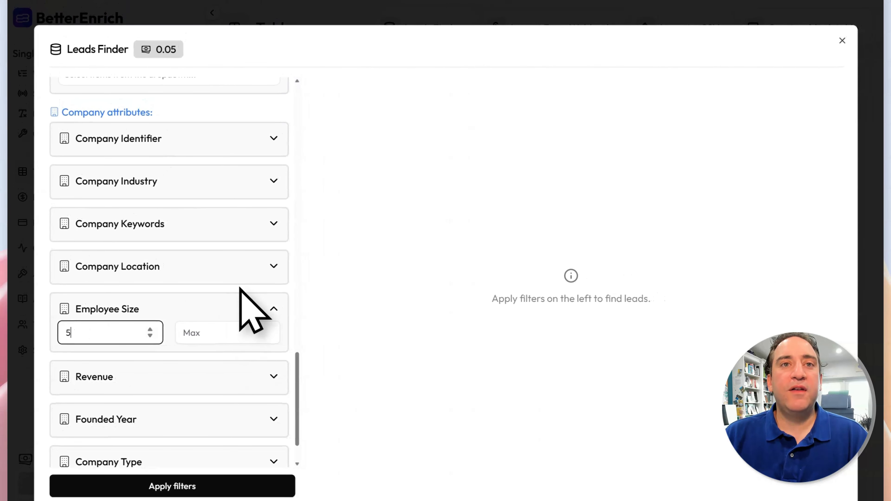
{"action": "scroll", "coordinate": [215, 320], "scroll_direction": "down", "scroll_amount": 2}
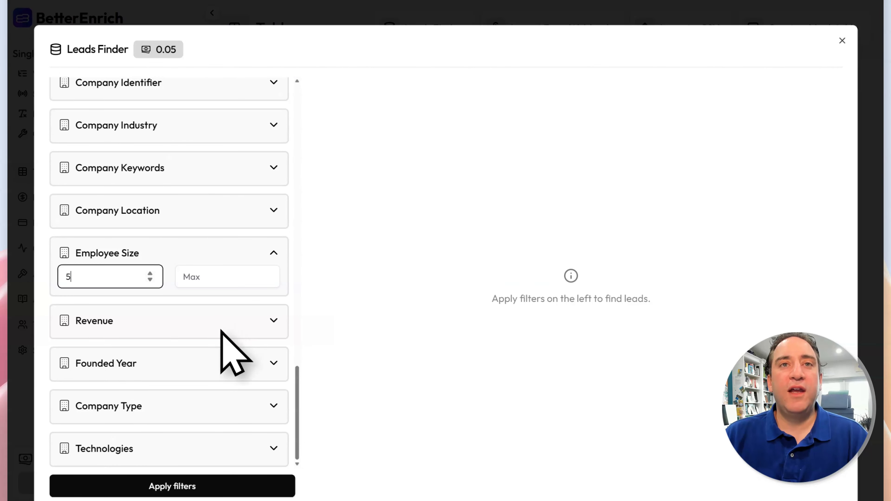
Step: Review the chosen people and company filters, and apply them to preview matching leads
{"action": "scroll", "coordinate": [224, 328], "scroll_direction": "up", "scroll_amount": 15}
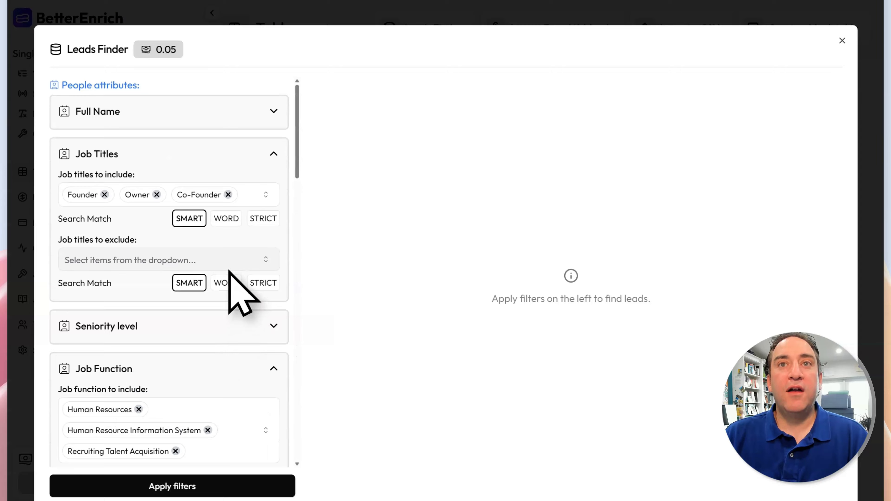
{"action": "scroll", "coordinate": [240, 336], "scroll_direction": "down", "scroll_amount": 15}
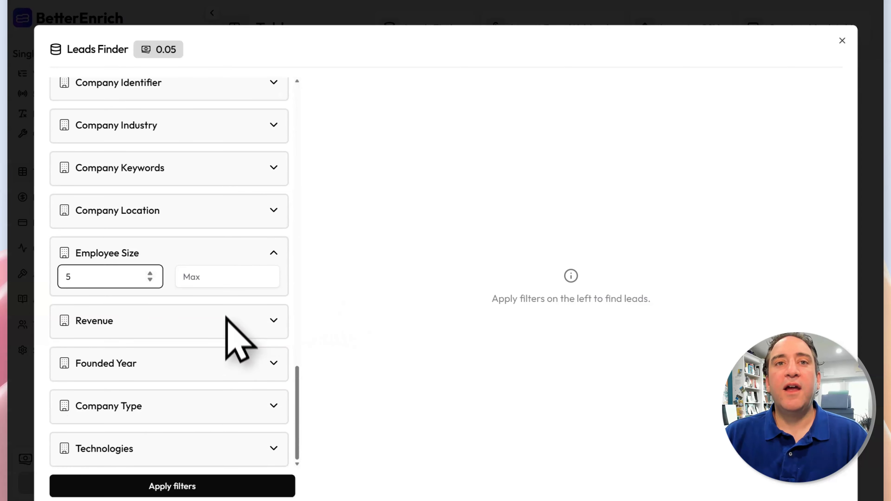
{"action": "left_click", "coordinate": [160, 488]}
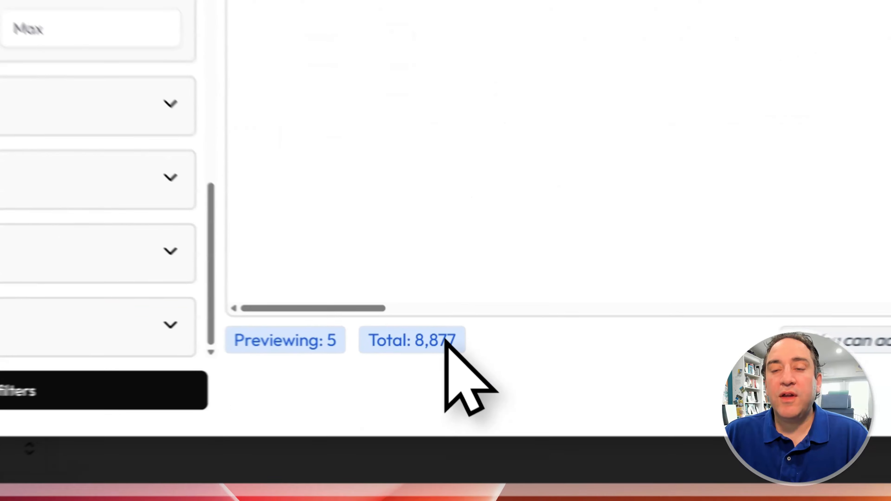
Step: Check the total number of matching leads and look through the columns of the preview table
{"action": "triple_click", "coordinate": [430, 458]}
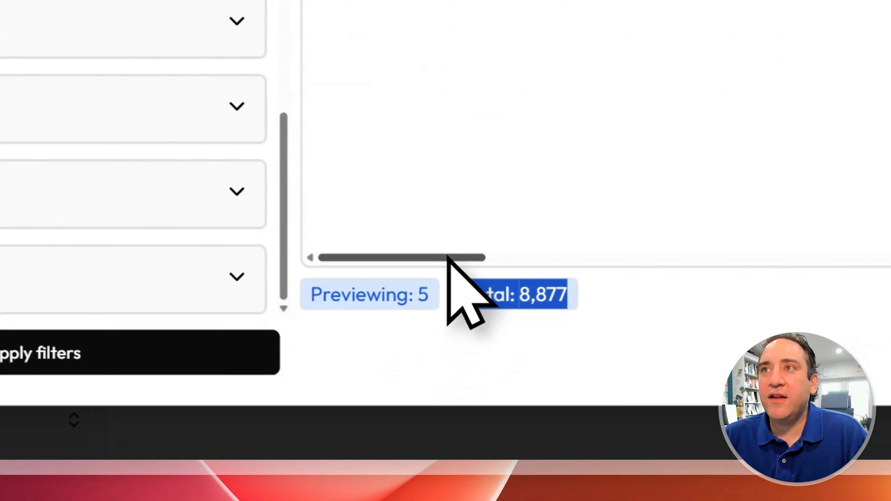
{"action": "left_click_drag", "start_coordinate": [448, 257], "coordinate": [611, 269]}
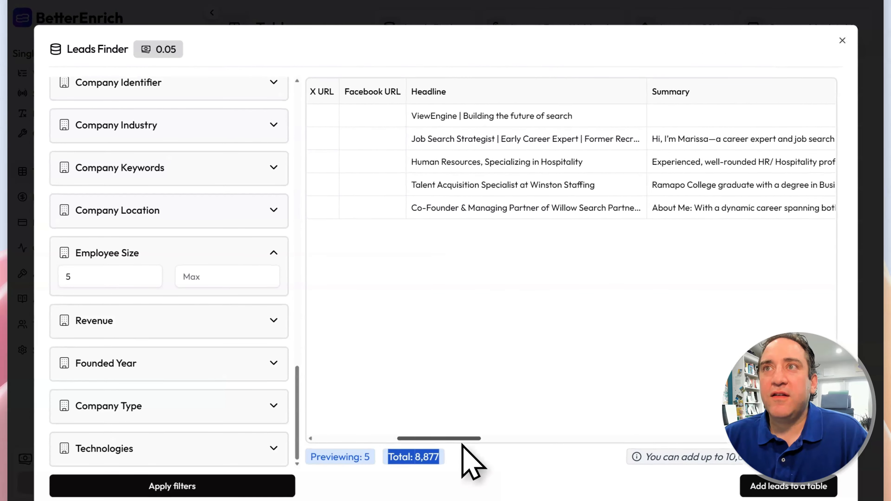
{"action": "left_click_drag", "start_coordinate": [462, 443], "coordinate": [389, 444]}
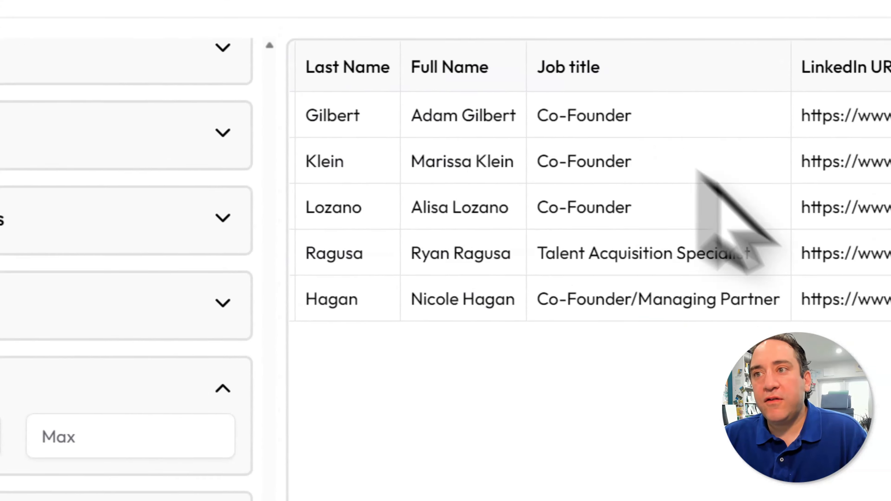
Step: Start adding the leads to a new table and set Total Leads to 100
{"action": "left_click", "coordinate": [661, 367]}
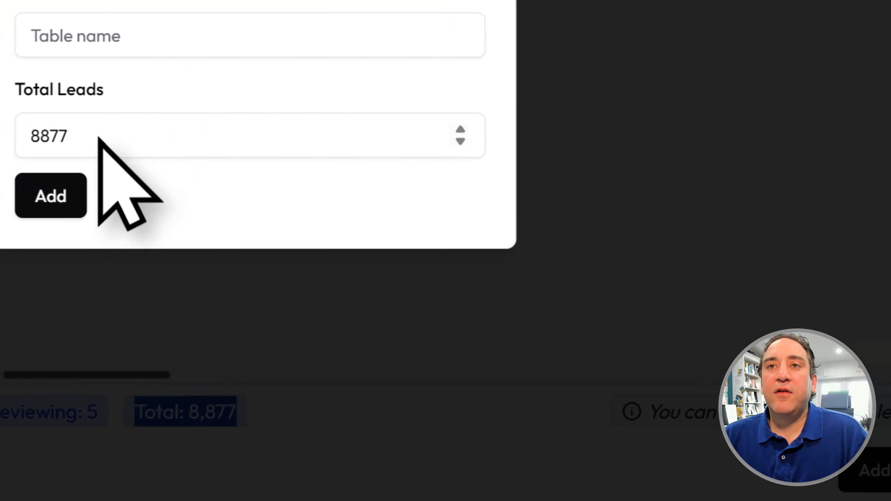
{"action": "left_click", "coordinate": [99, 138]}
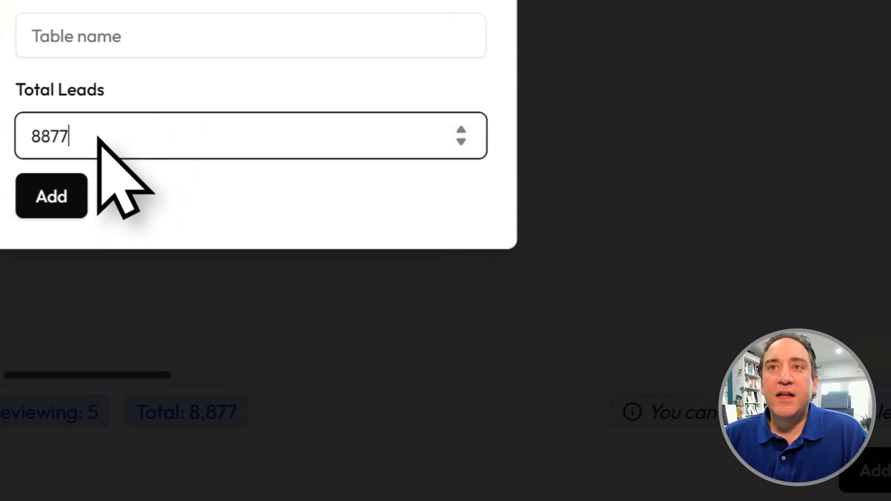
{"action": "double_click", "coordinate": [100, 138]}
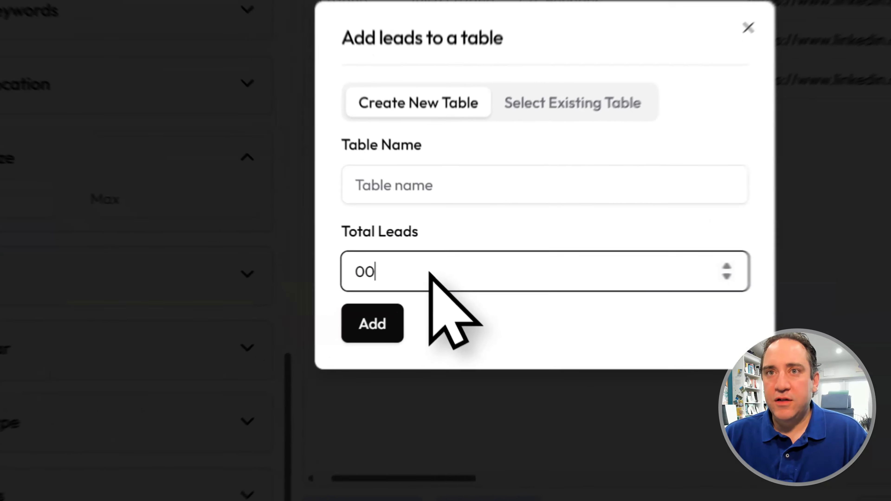
{"action": "double_click", "coordinate": [380, 319]}
{"action": "type", "text": "100"}
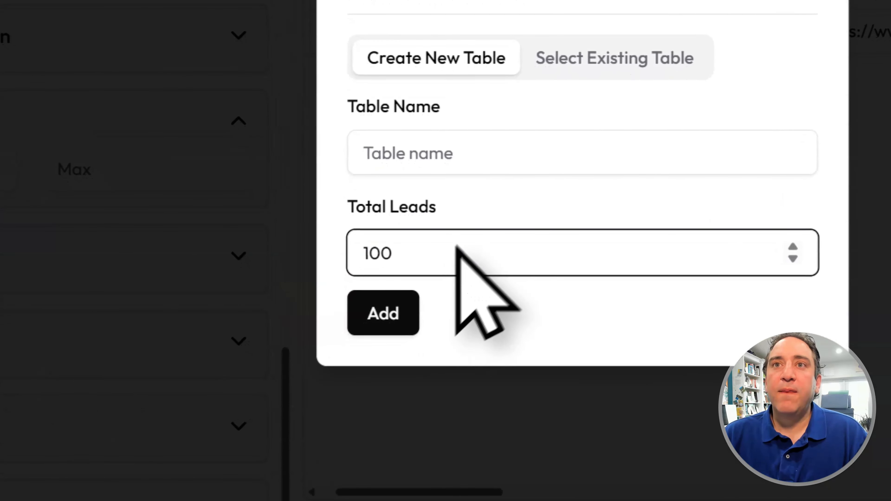
Step: Create the table as "HR Founders and Owners in AZ, FL, NY with 5 Employee" and open the imported leads
{"action": "left_click", "coordinate": [530, 144]}
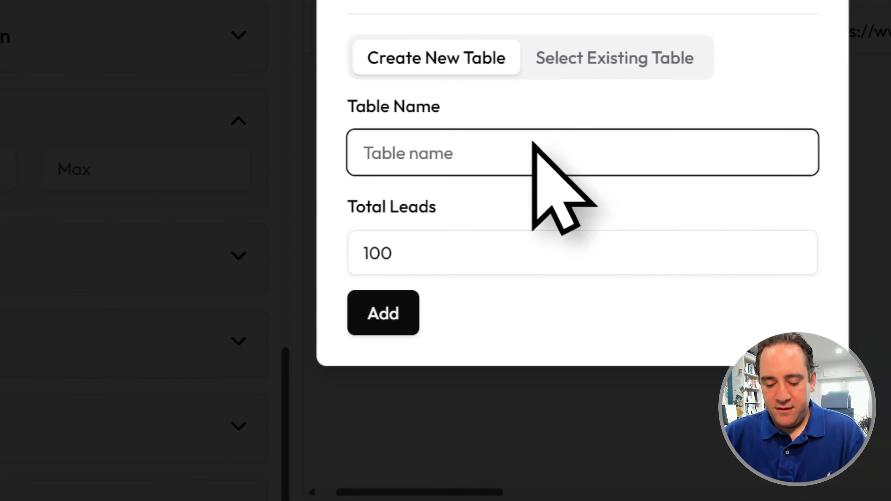
{"action": "type", "text": "HR Founders/"}
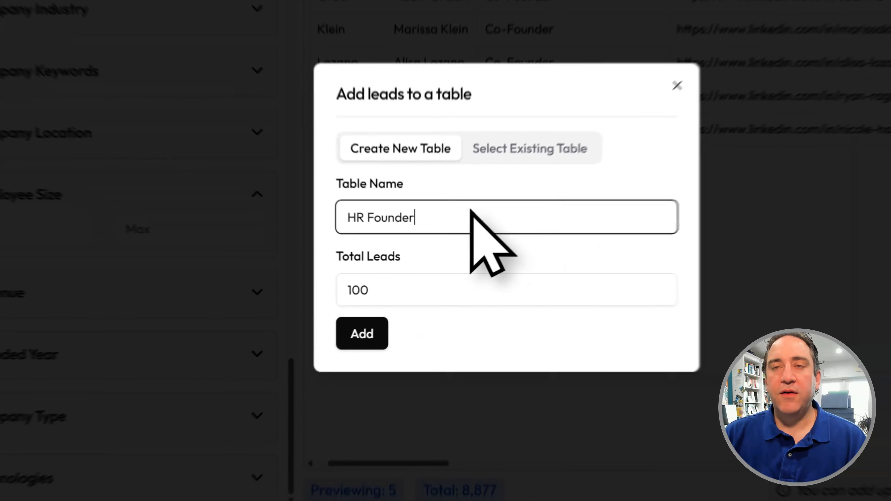
{"action": "key", "text": "BackSpace"}
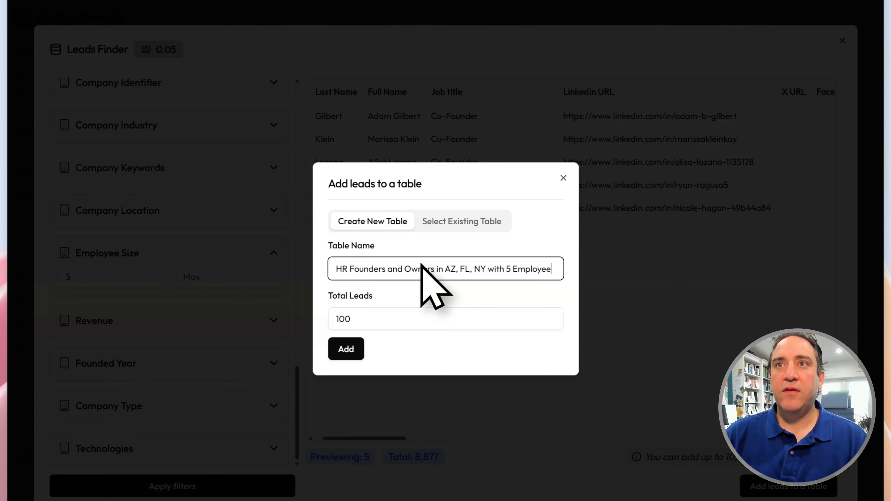
{"action": "left_click", "coordinate": [341, 347]}
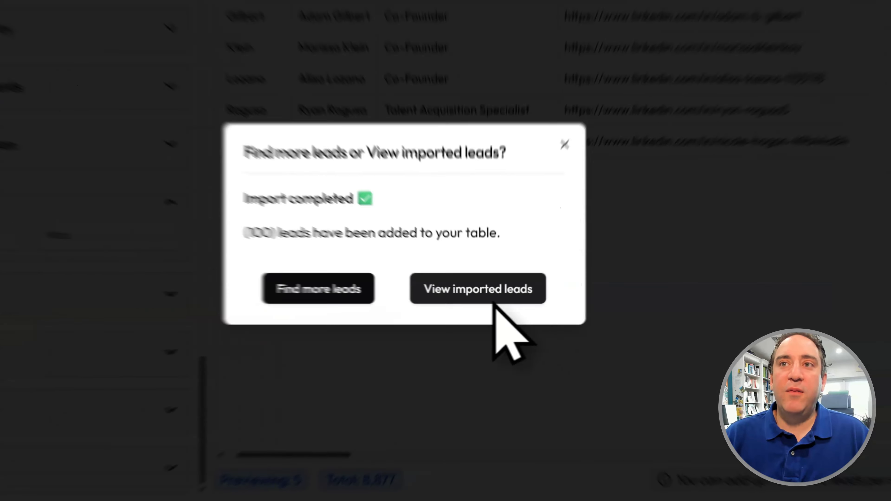
{"action": "left_click", "coordinate": [498, 315]}
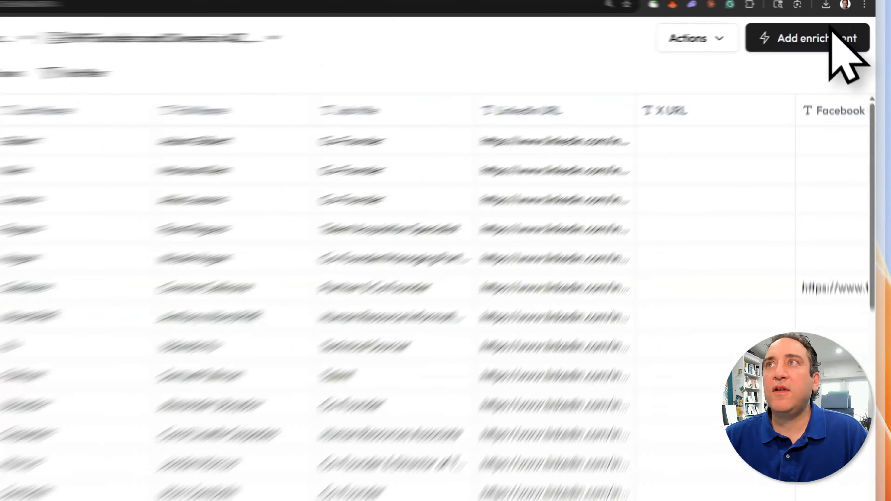
Step: Add the Find Work Email using Waterfall enrichment and map its name fields to the First Name and Last Name columns
{"action": "left_click", "coordinate": [856, 14]}
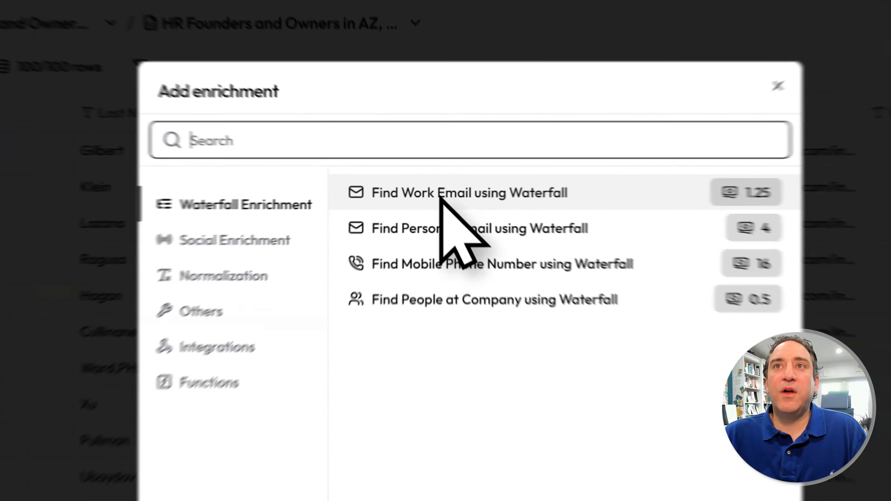
{"action": "left_click", "coordinate": [425, 123]}
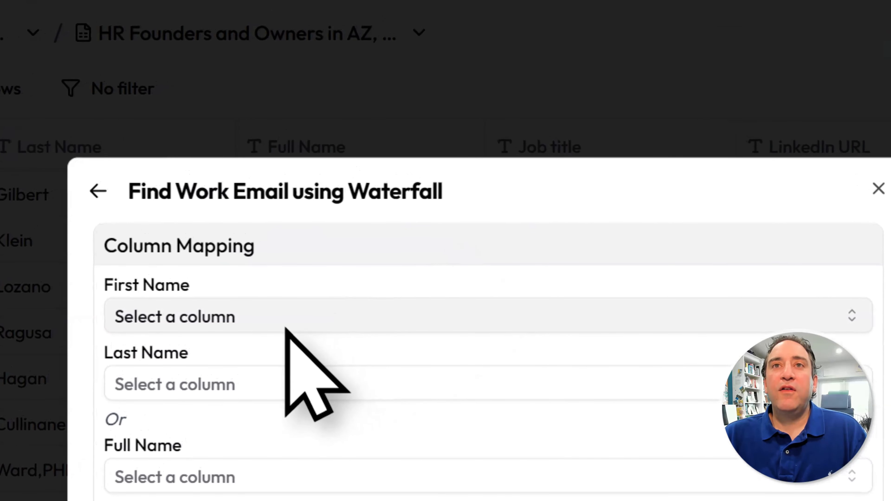
{"action": "left_click", "coordinate": [200, 302]}
{"action": "left_click", "coordinate": [395, 463]}
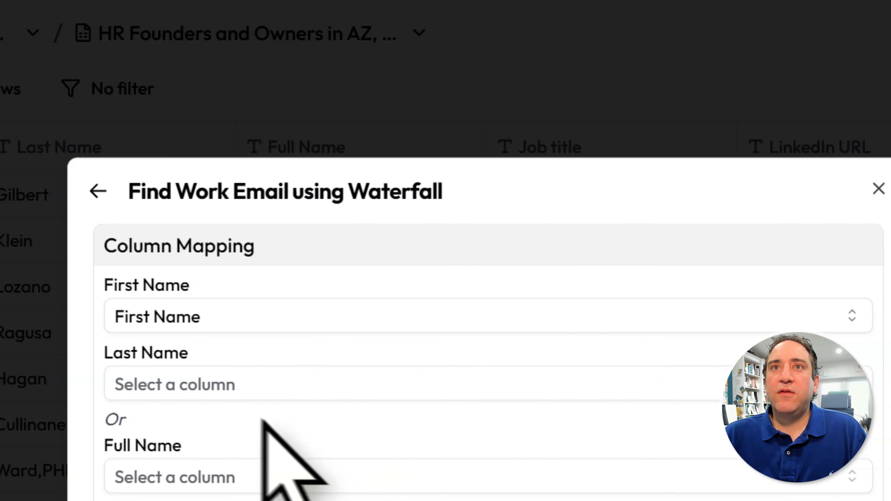
{"action": "left_click", "coordinate": [241, 384]}
{"action": "left_click", "coordinate": [384, 499]}
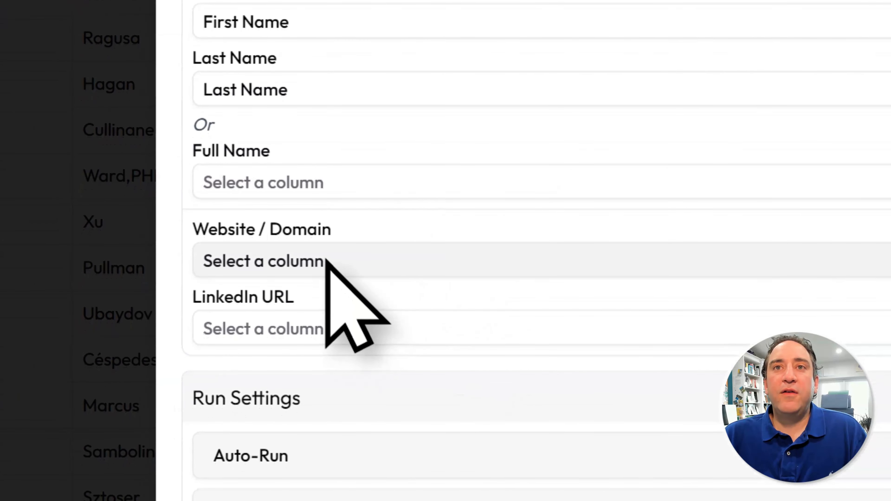
Step: Map the enrichment's Website / Domain field to the Company Domain column
{"action": "left_click", "coordinate": [326, 260]}
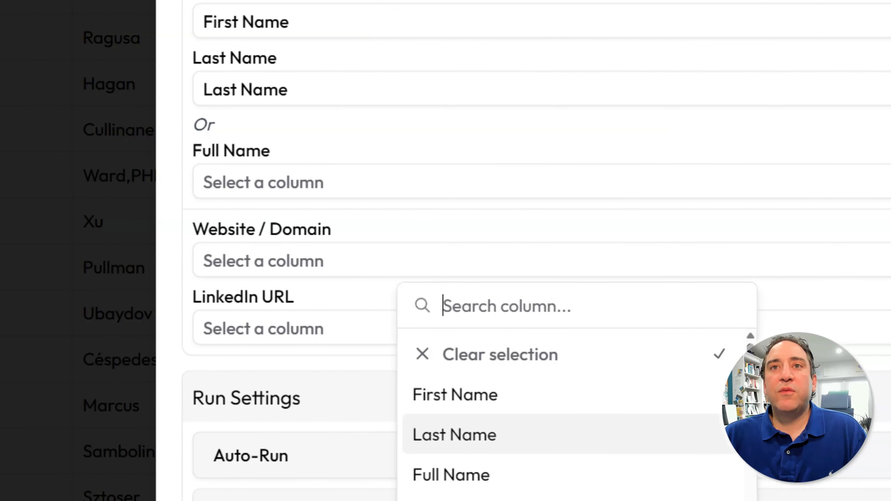
{"action": "scroll", "coordinate": [754, 474], "scroll_direction": "down", "scroll_amount": 10}
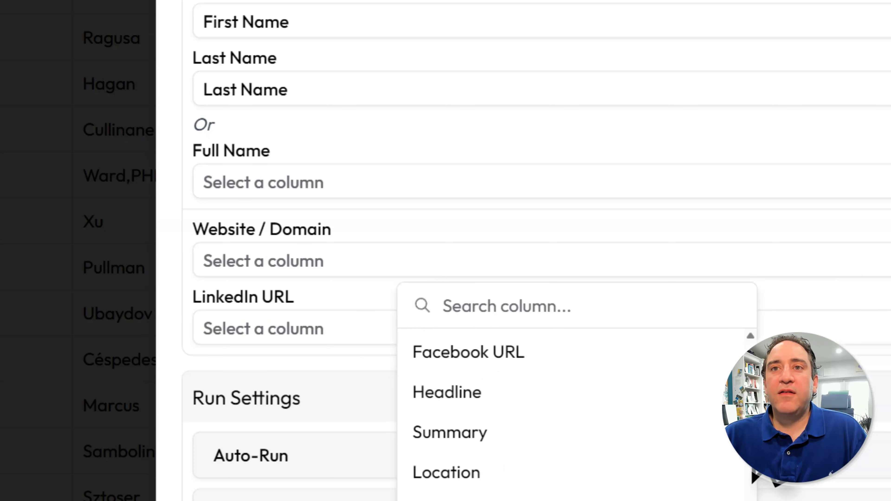
{"action": "scroll", "coordinate": [754, 474], "scroll_direction": "down", "scroll_amount": 5}
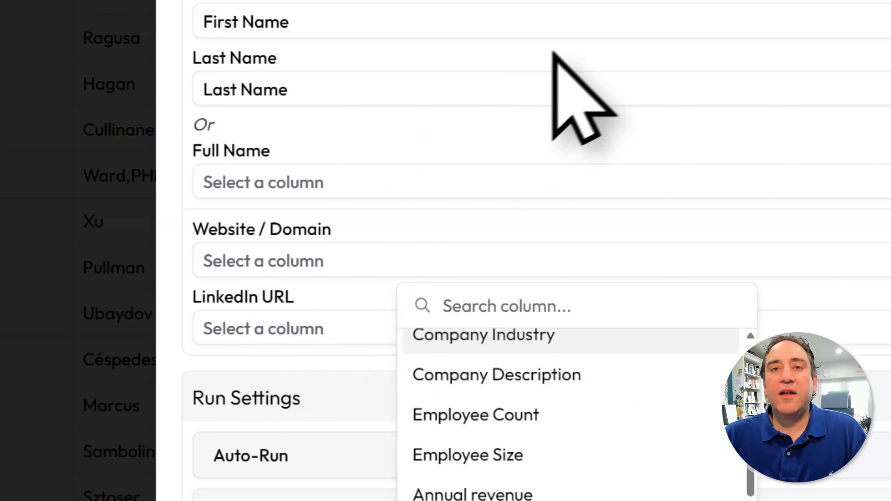
{"action": "scroll", "coordinate": [745, 477], "scroll_direction": "down", "scroll_amount": 3}
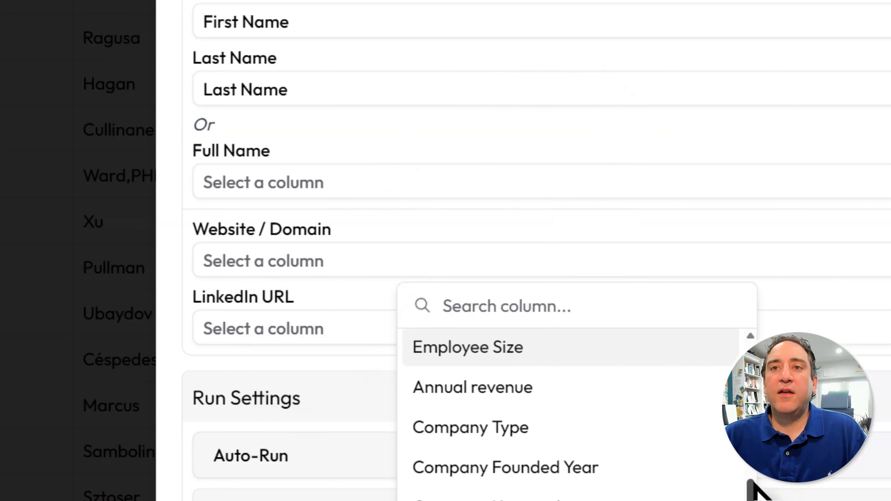
{"action": "scroll", "coordinate": [757, 491], "scroll_direction": "up", "scroll_amount": 8}
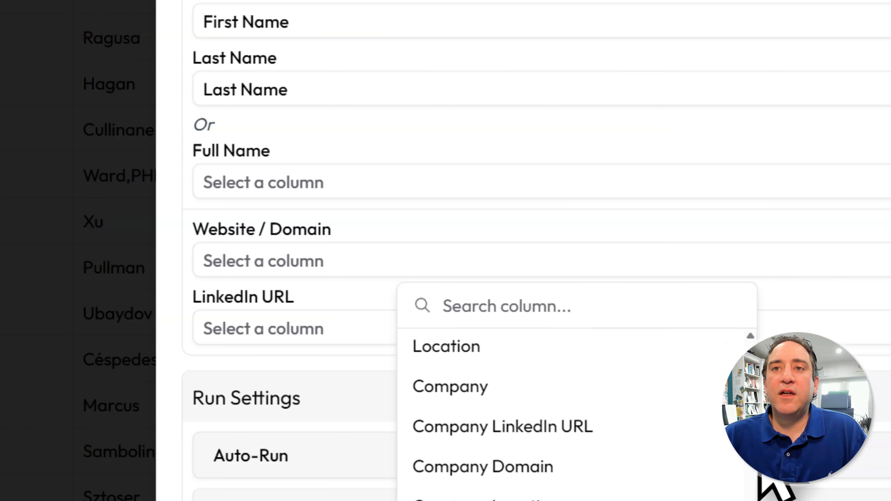
{"action": "left_click", "coordinate": [561, 470]}
Step: Map the enrichment's LinkedIn URL field to the LinkedIn URL column and save the enrichment
{"action": "left_click", "coordinate": [280, 330]}
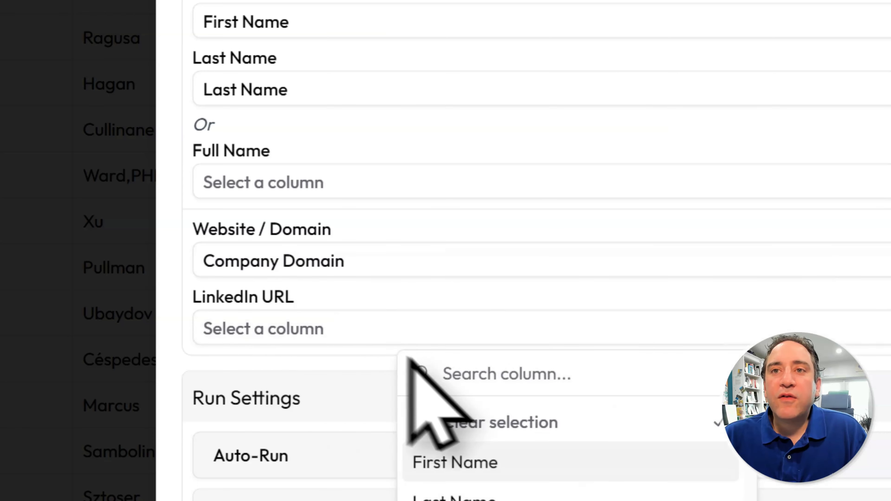
{"action": "scroll", "coordinate": [752, 475], "scroll_direction": "down", "scroll_amount": 5}
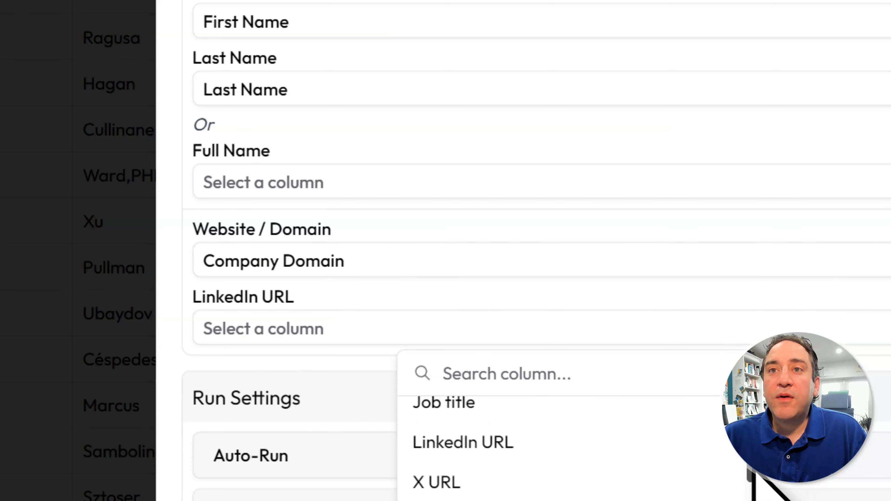
{"action": "left_click", "coordinate": [479, 440]}
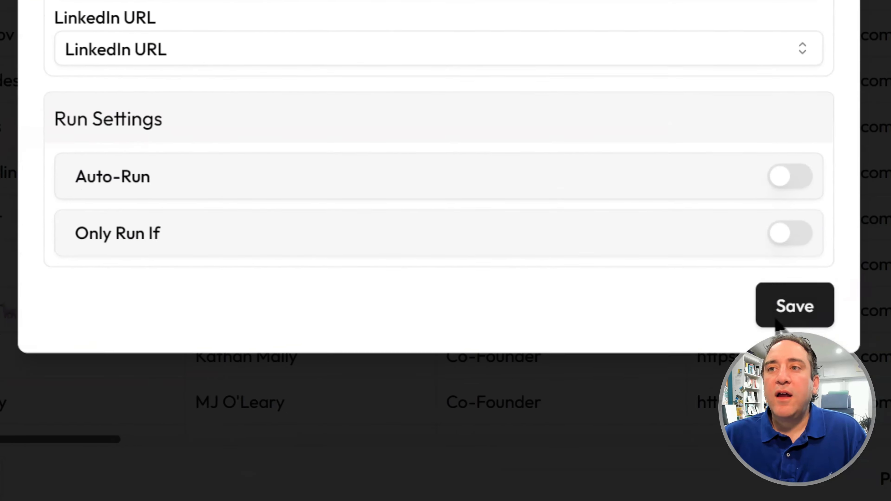
{"action": "left_click", "coordinate": [768, 259]}
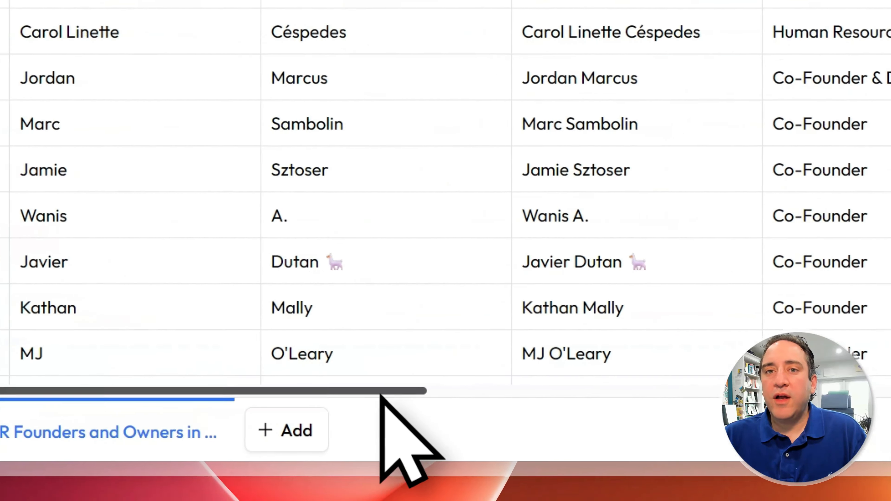
Step: Run the Find Work Email enrichment on the first 10 rows of the table
{"action": "left_click_drag", "start_coordinate": [380, 393], "coordinate": [858, 392]}
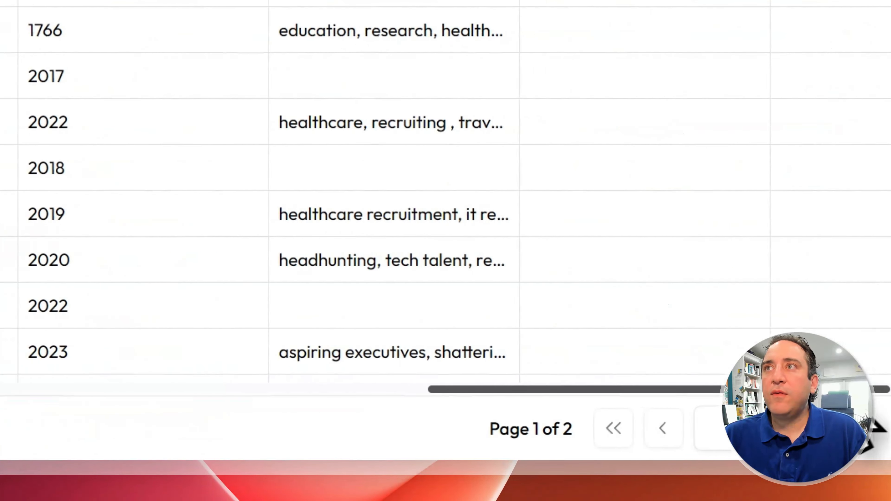
{"action": "left_click", "coordinate": [666, 19]}
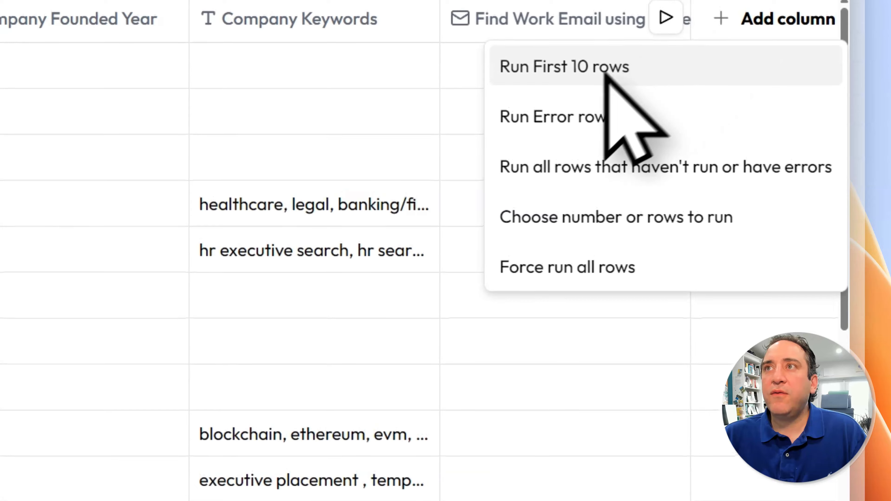
{"action": "left_click", "coordinate": [587, 75]}
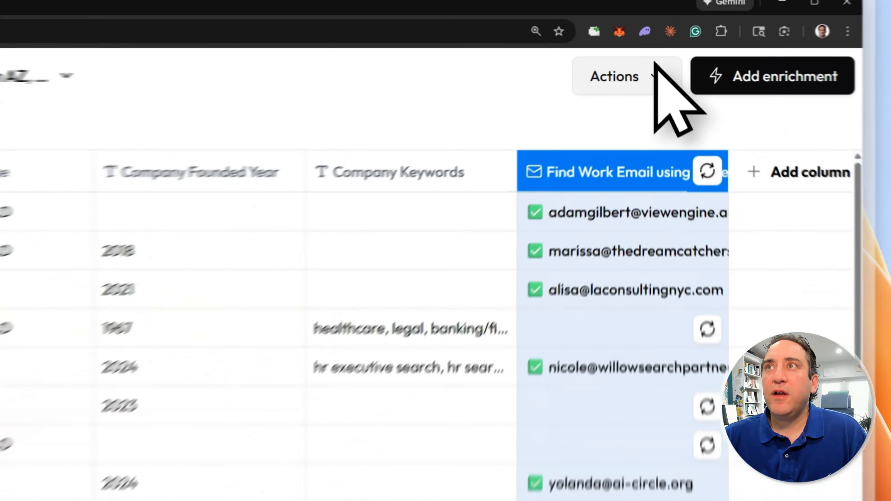
{"action": "left_click", "coordinate": [754, 14]}
{"action": "left_click", "coordinate": [376, 123]}
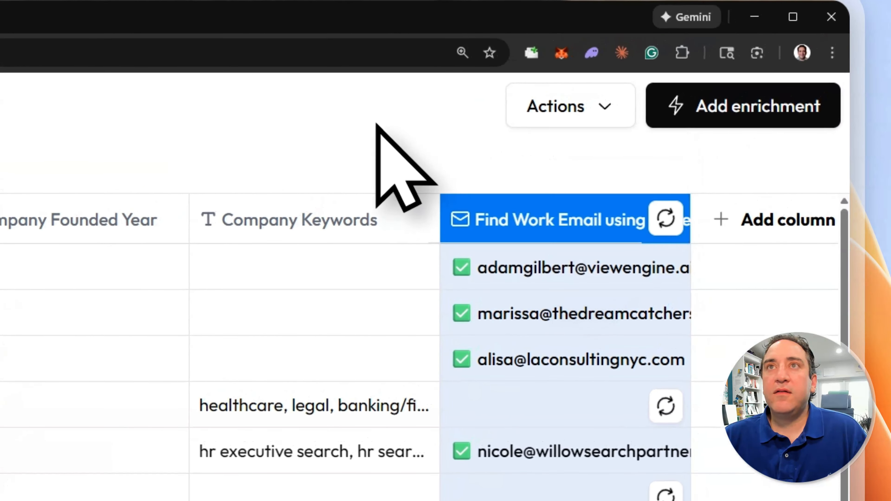